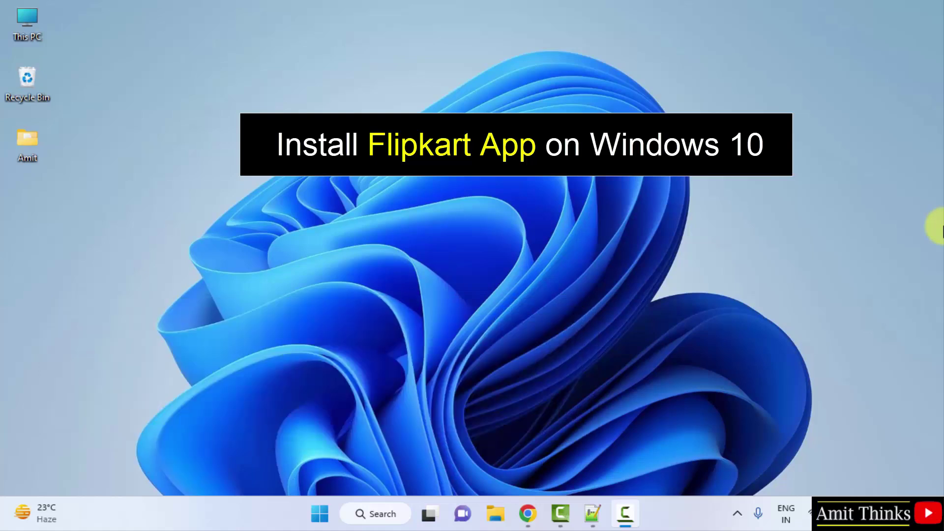
In Chrome, search Google for 'microsoft apps' and open the official Microsoft Apps result
click(528, 514)
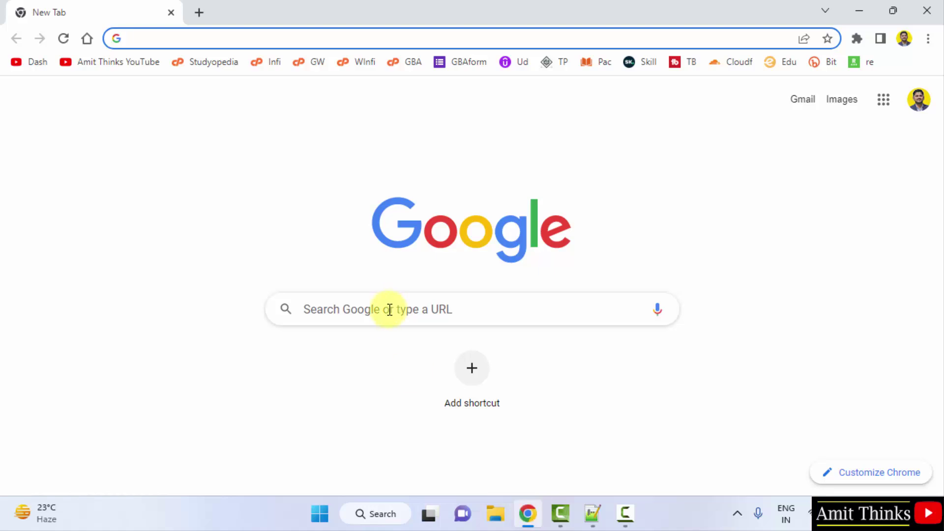
click(375, 303)
text(microsoft)
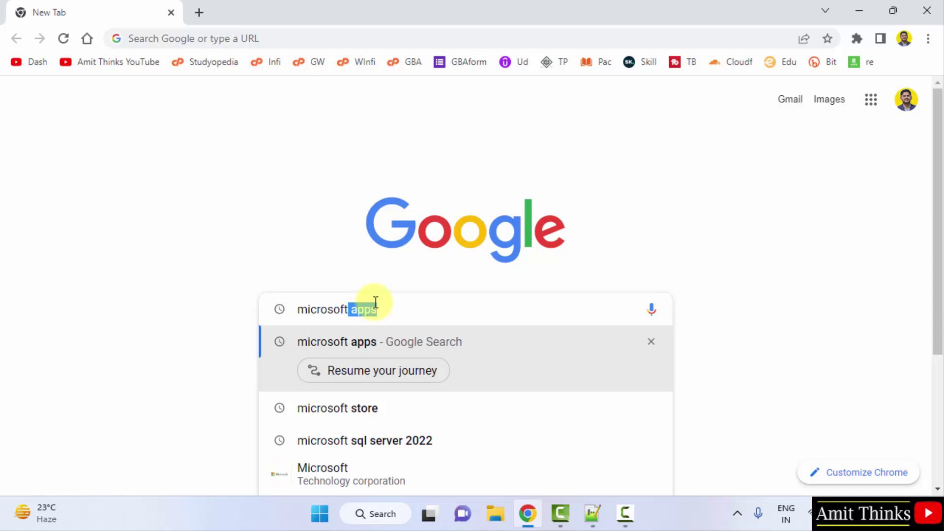
text( apps)
key(Return)
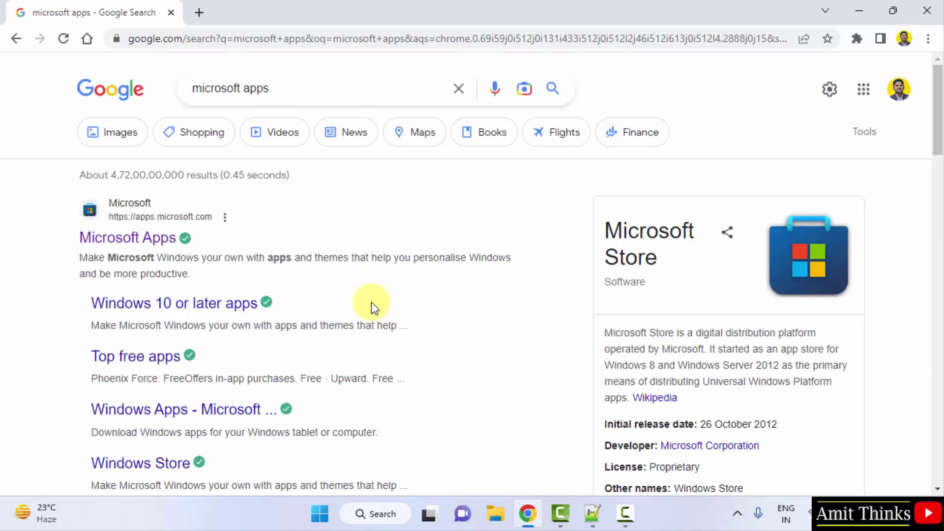
click(166, 237)
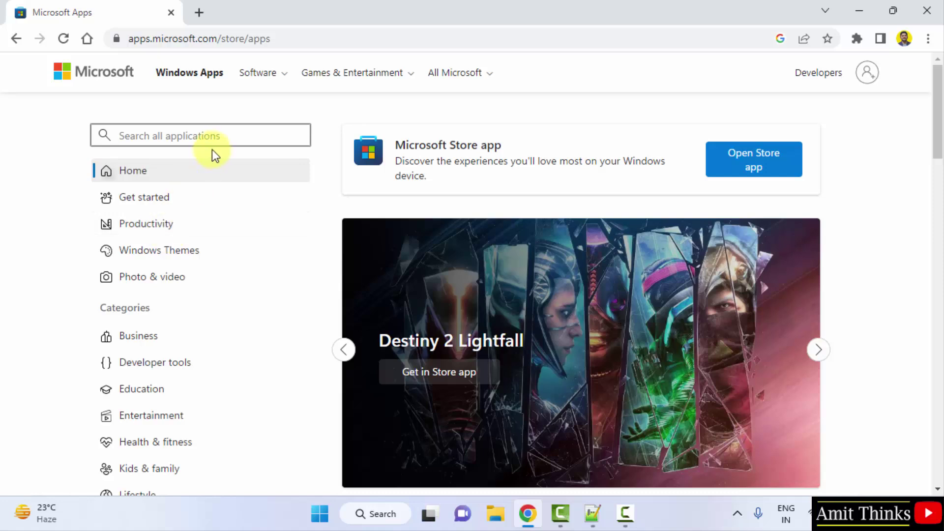
text(Flipkart)
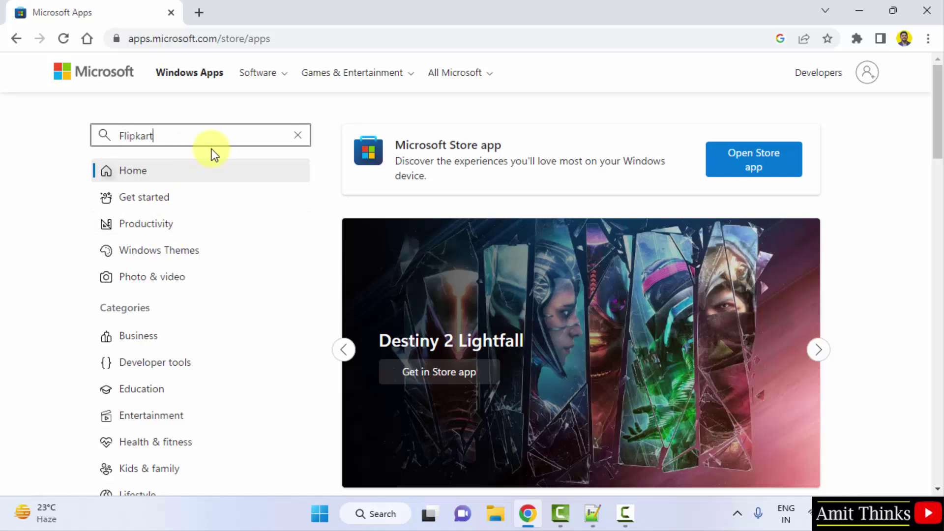
Search the Microsoft Apps catalogue for Flipkart and hand the app to Microsoft Store
key(Return)
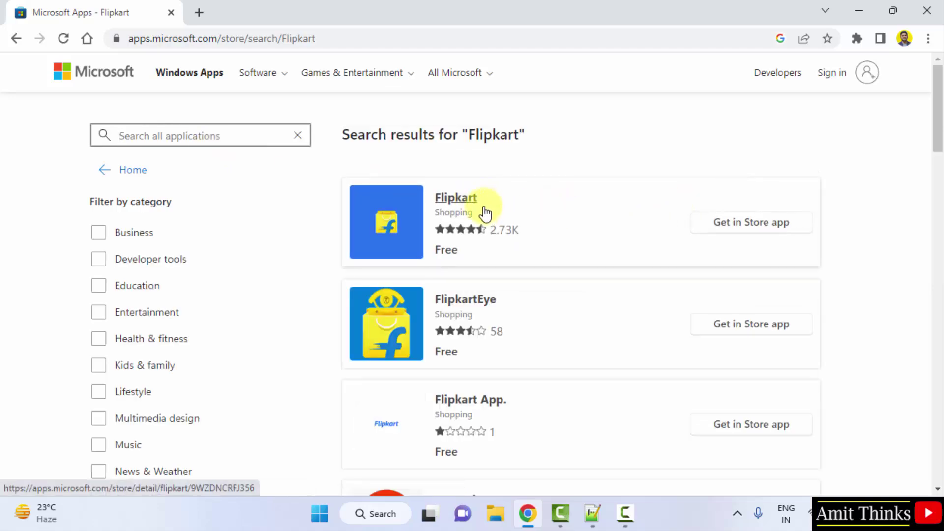
click(738, 227)
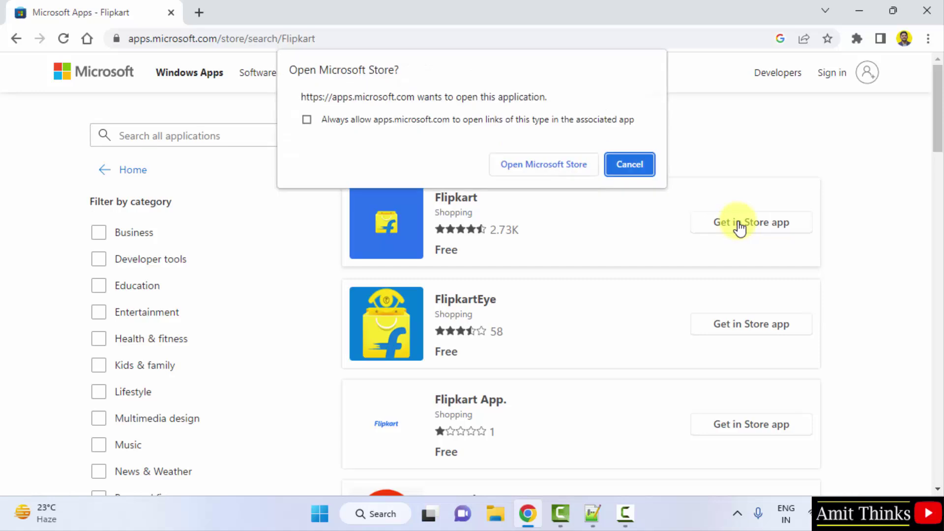
click(564, 169)
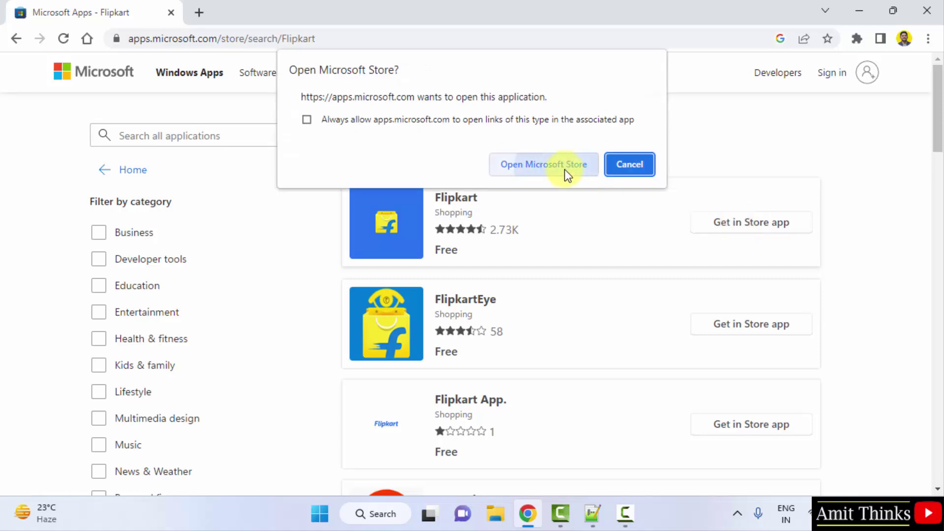
Get the free Flipkart app in Microsoft Store and launch it once installed
click(855, 19)
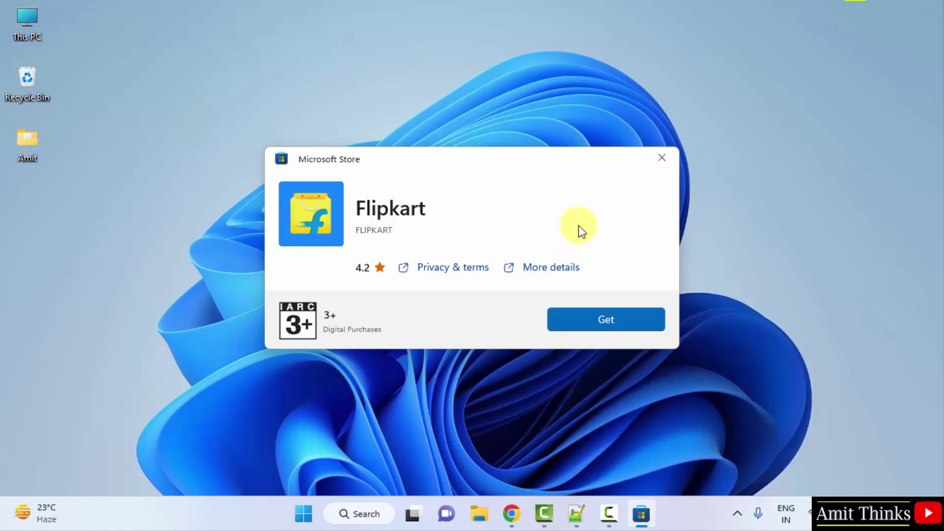
click(607, 326)
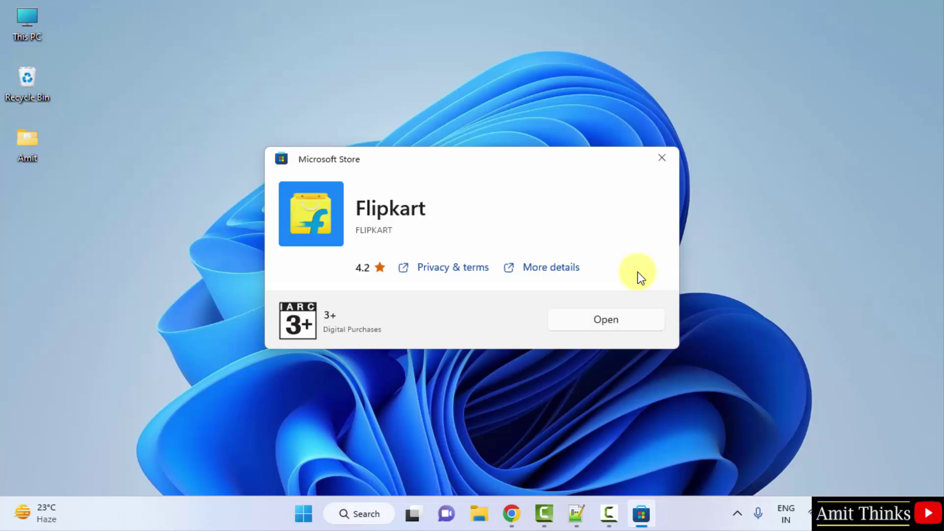
click(606, 318)
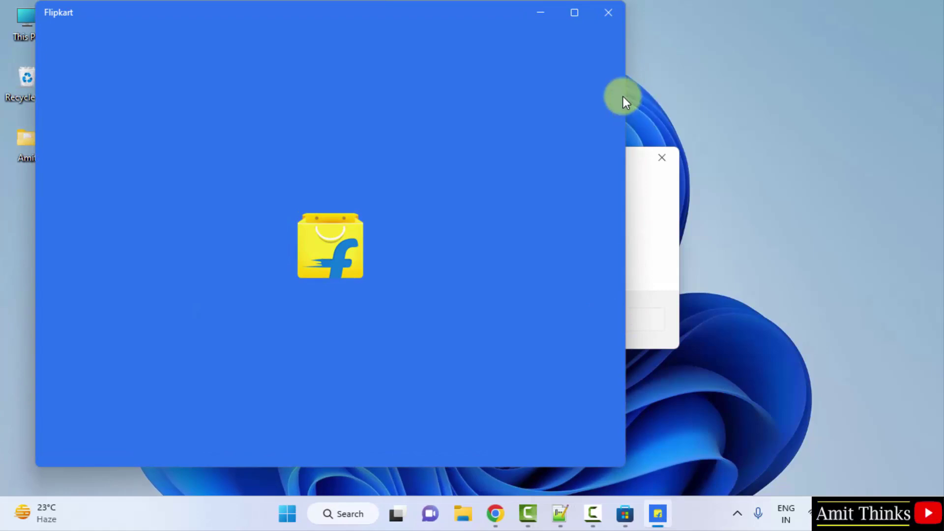
Maximize Flipkart, enter a mobile number in the Login field, and request an OTP
click(575, 13)
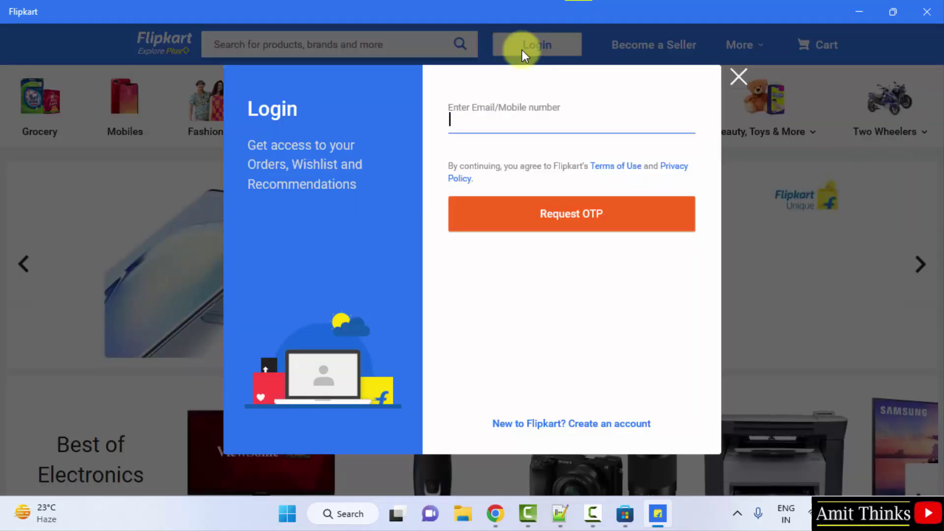
click(486, 111)
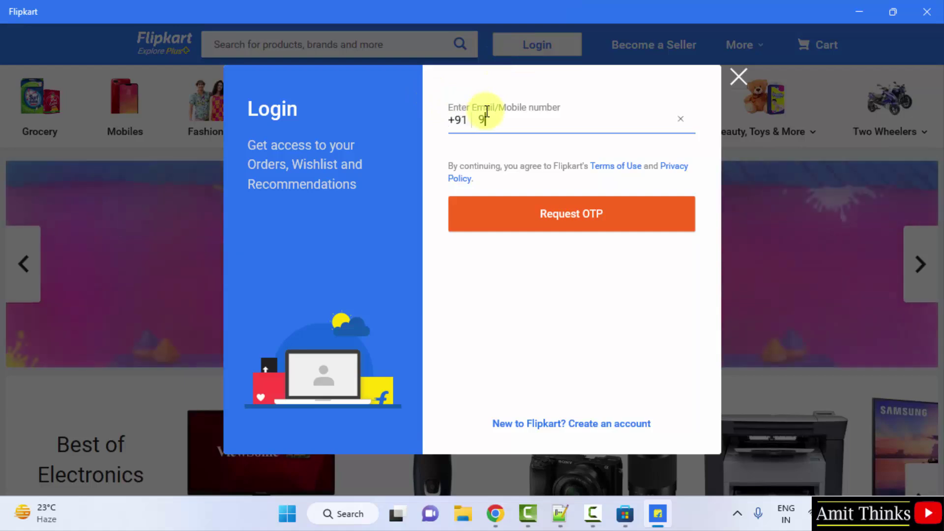
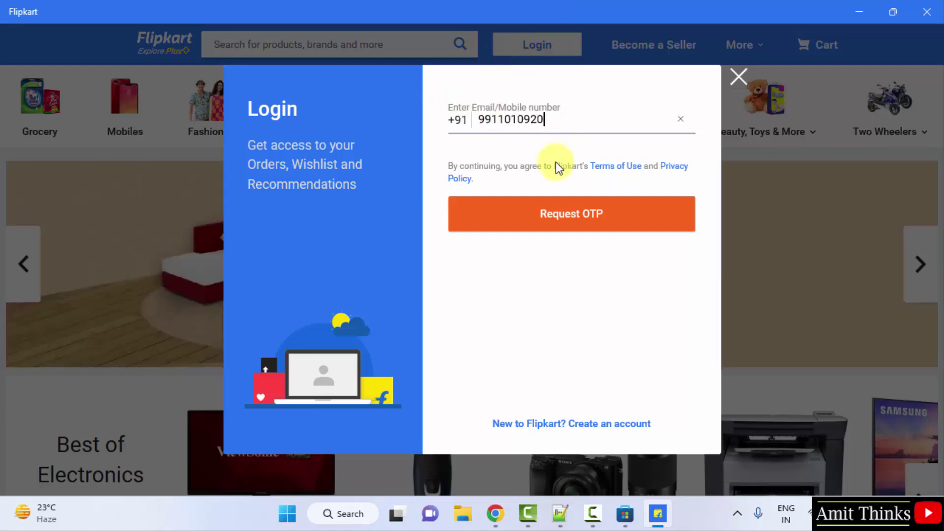
click(583, 228)
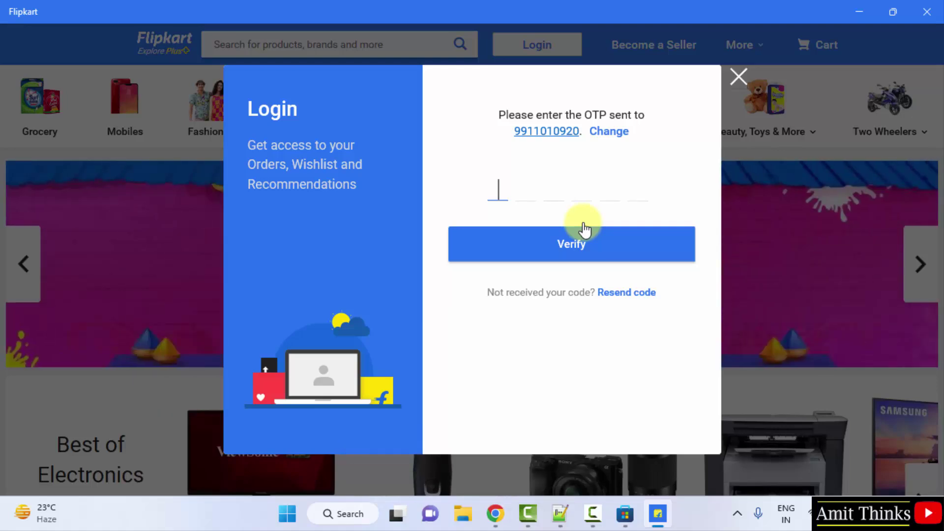
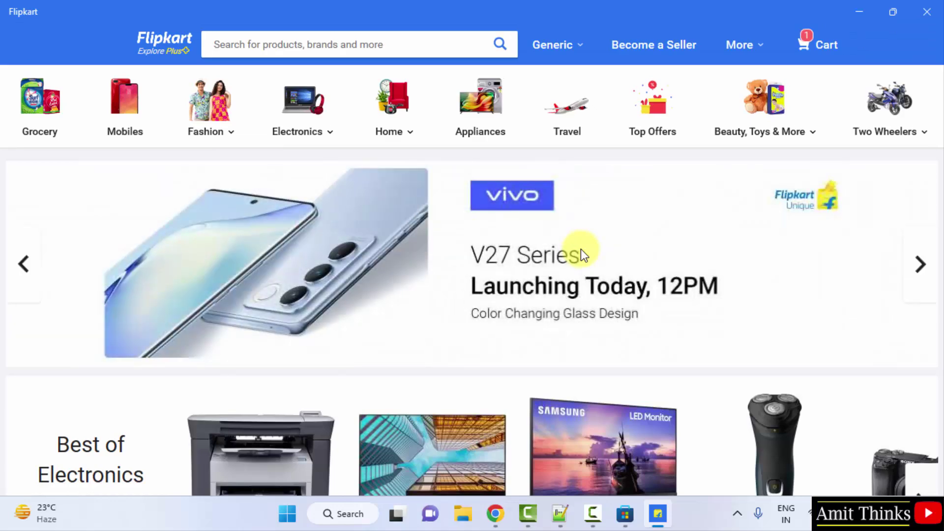
Close Flipkart and the Store window, relaunch Flipkart via Start search, then minimize it
click(927, 11)
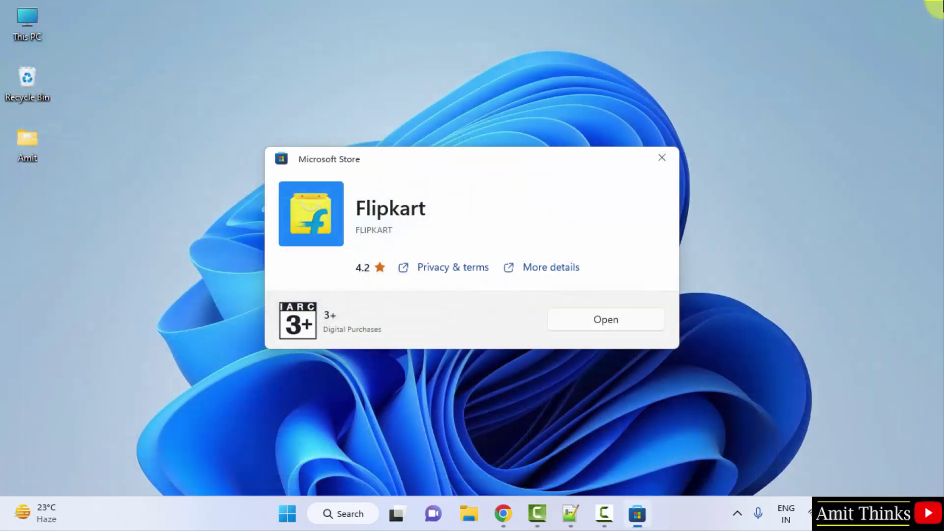
click(663, 158)
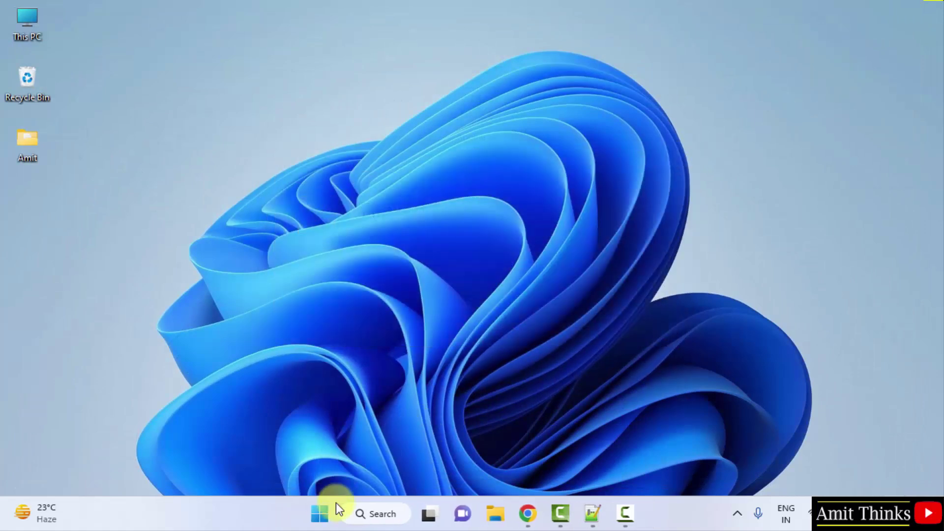
click(319, 516)
text(fl)
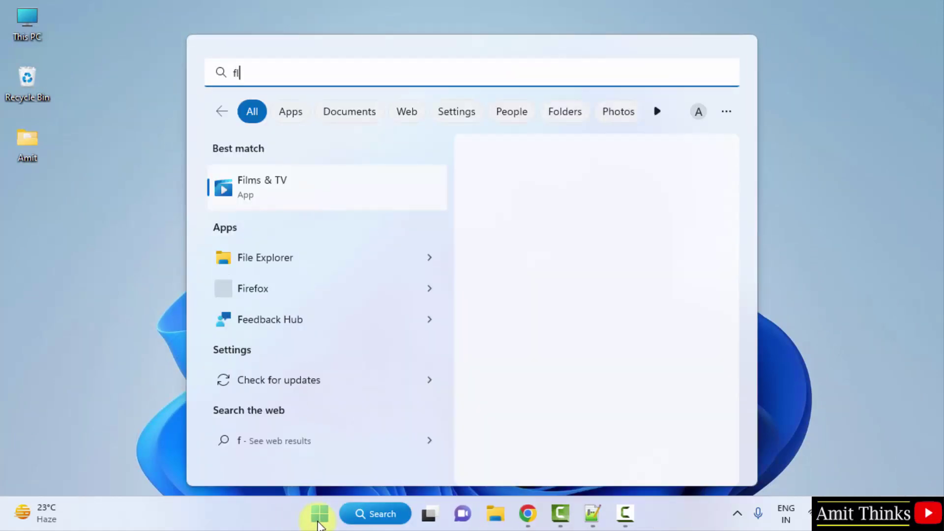
text(ipkart)
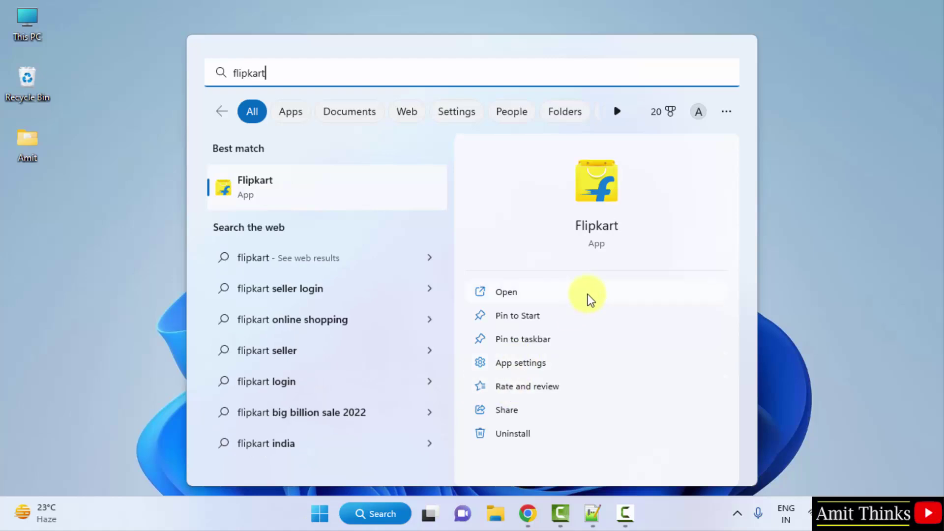
click(588, 296)
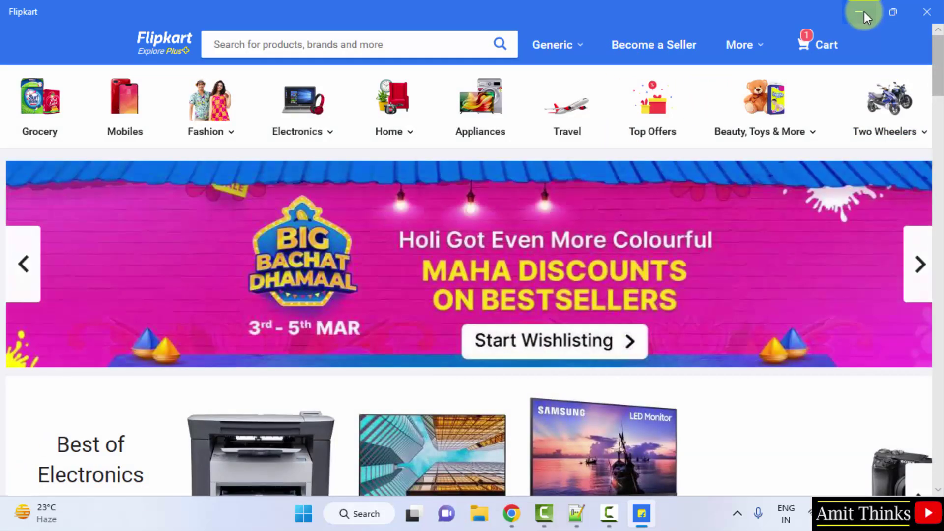
click(864, 12)
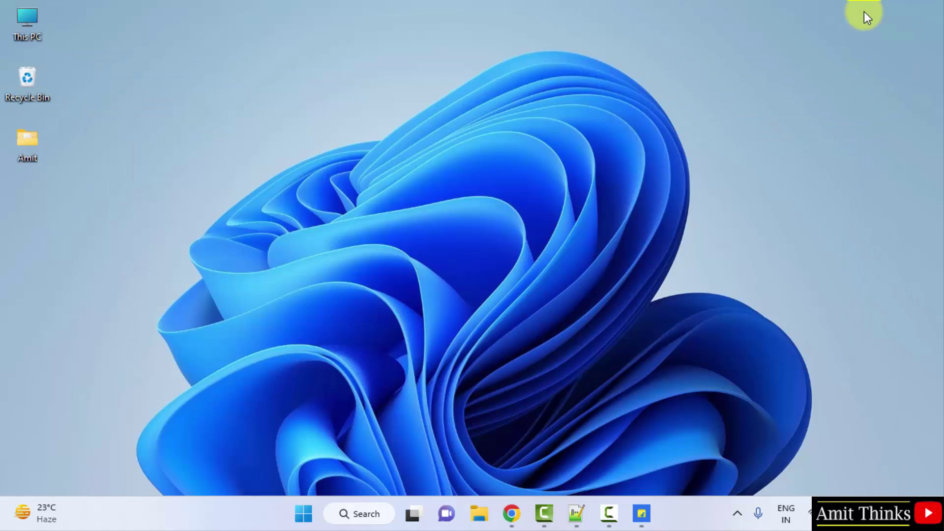